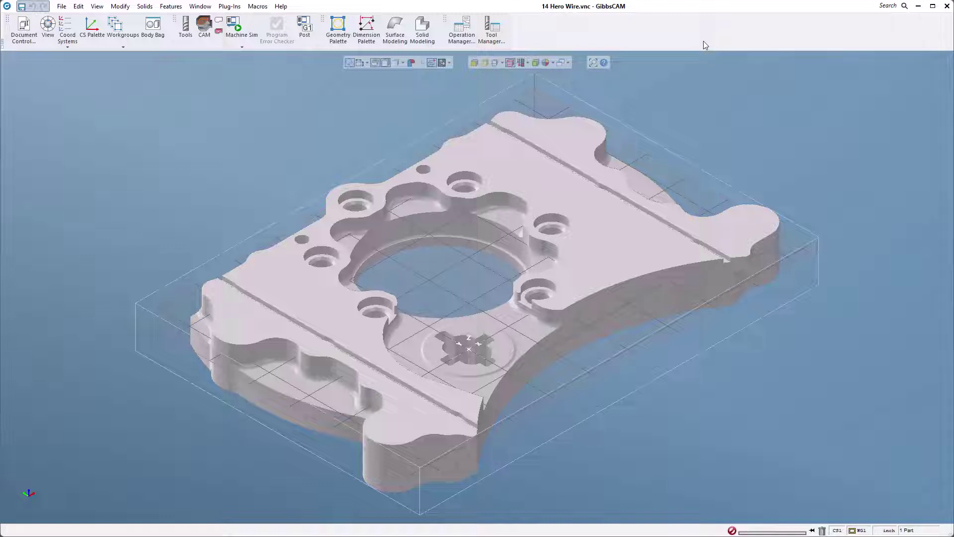
Step: Customize the toolbars by adding the 2D Chain command beside CAM and the 2d Control command beside Workgroups
right_click(706, 46)
click(774, 47)
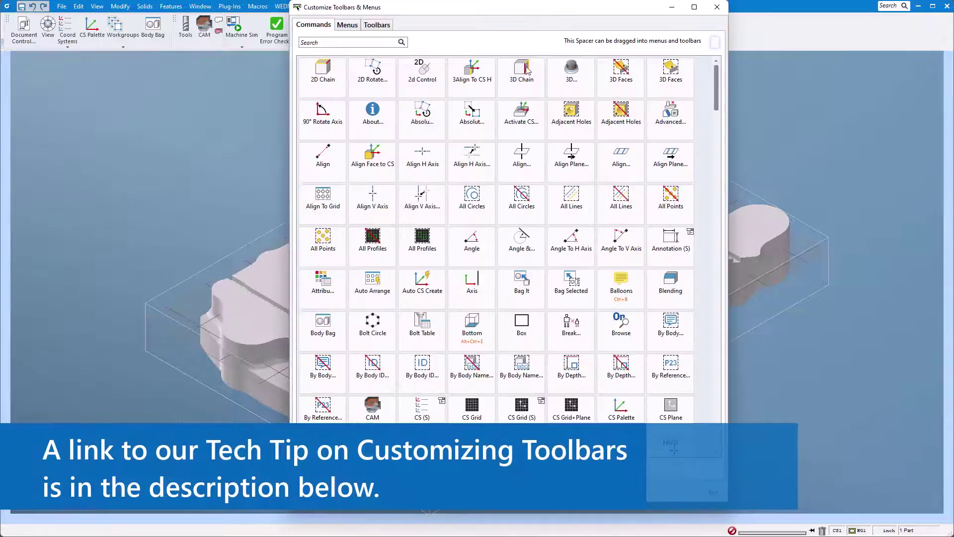
drag(515, 11, 489, 161)
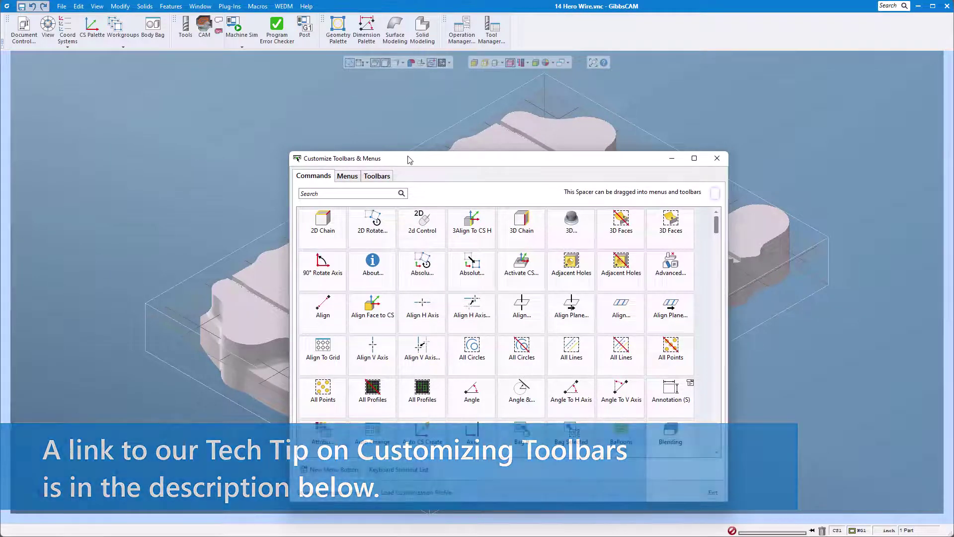
drag(326, 234, 208, 49)
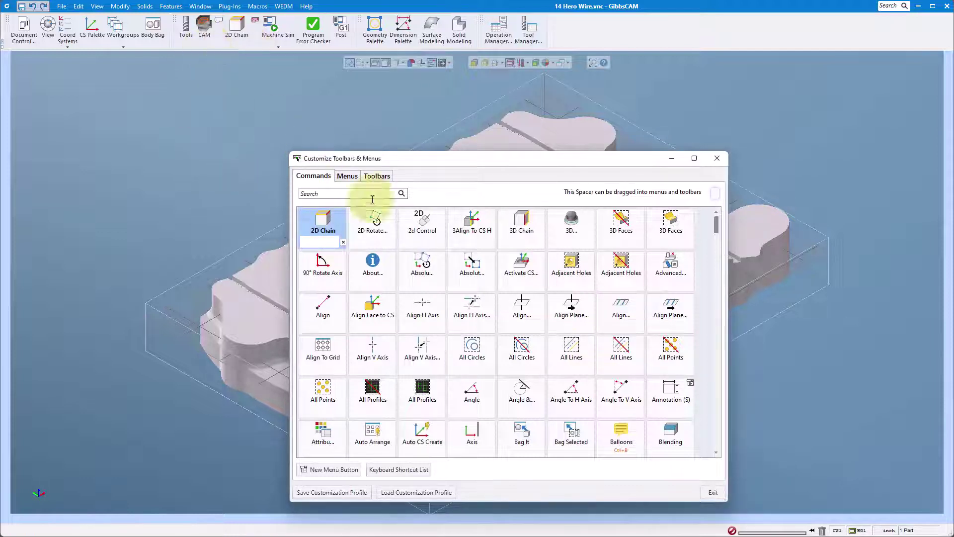
drag(421, 225, 141, 31)
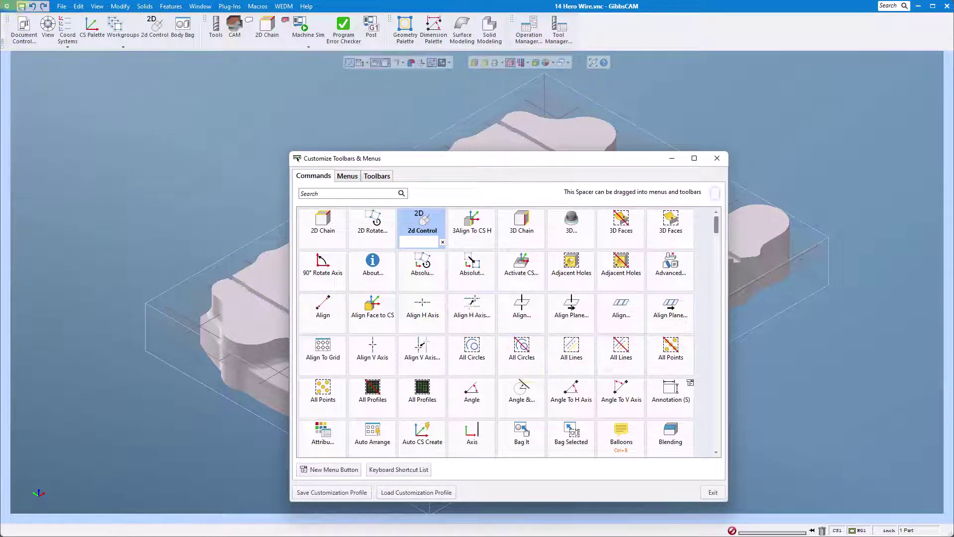
Step: Dock the CAD toolbar with the Geometry, Dimension, Surface and Solid Modeling palettes vertically along the workspace's left edge and finish customizing
click(120, 6)
drag(416, 231, 11, 91)
click(392, 22)
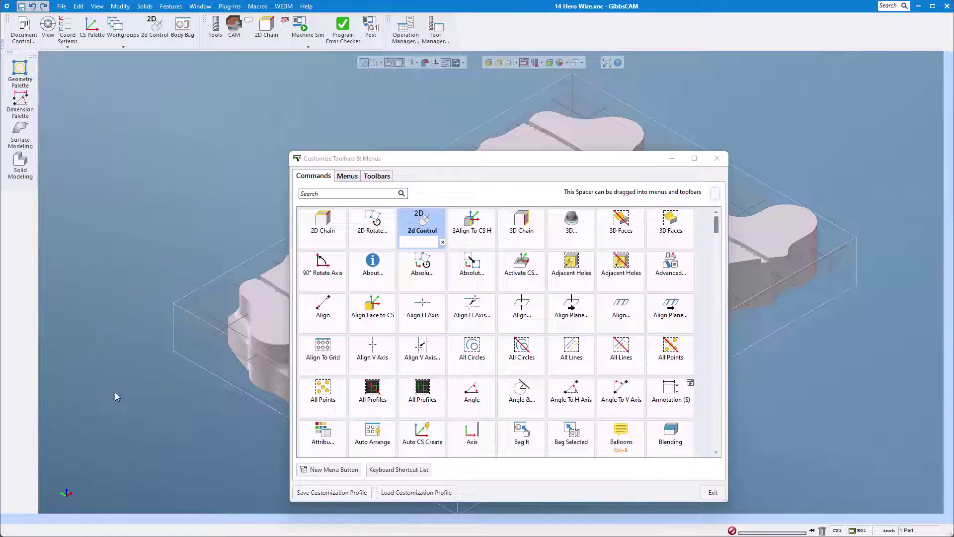
click(717, 158)
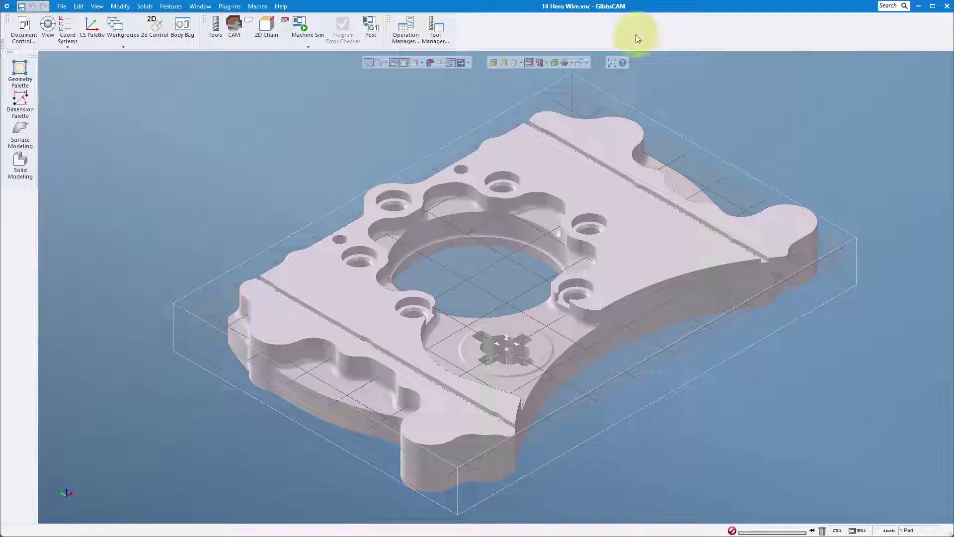
Step: Save the toolbar customization profile to the Desktop as a CUI file named custom and leave customization
right_click(572, 31)
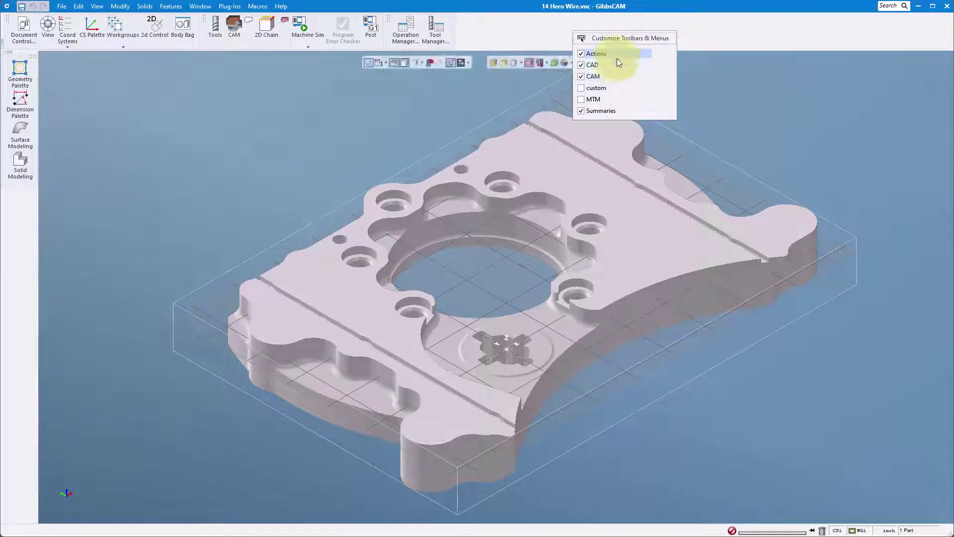
click(619, 39)
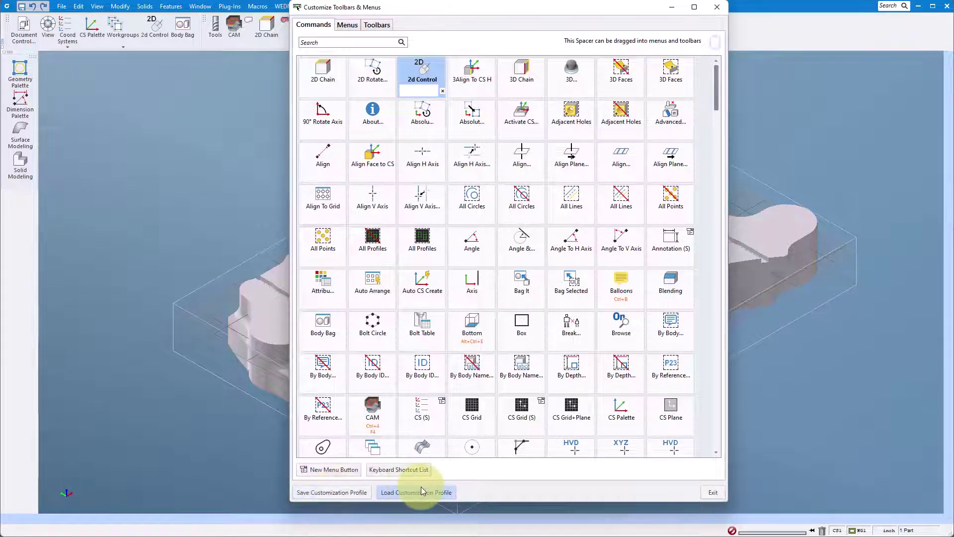
click(318, 494)
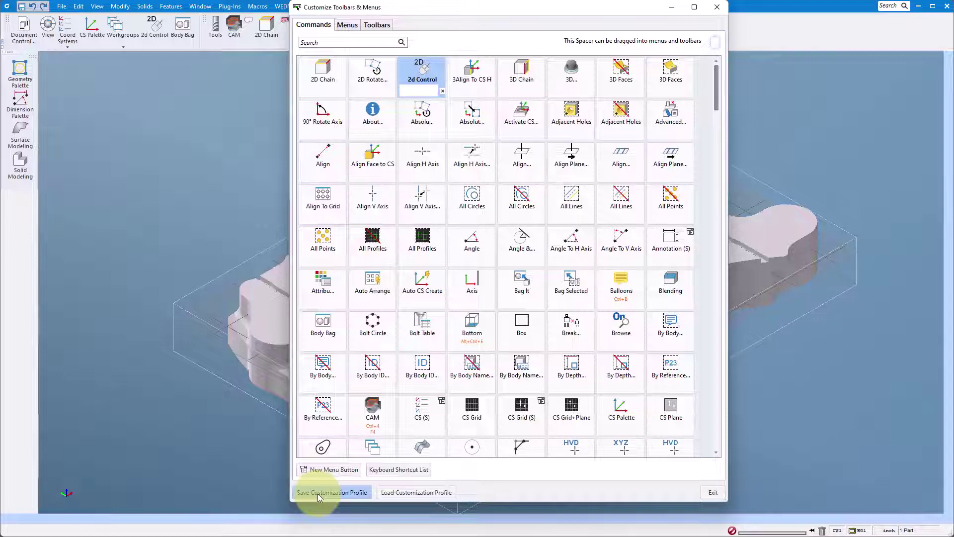
text(custom)
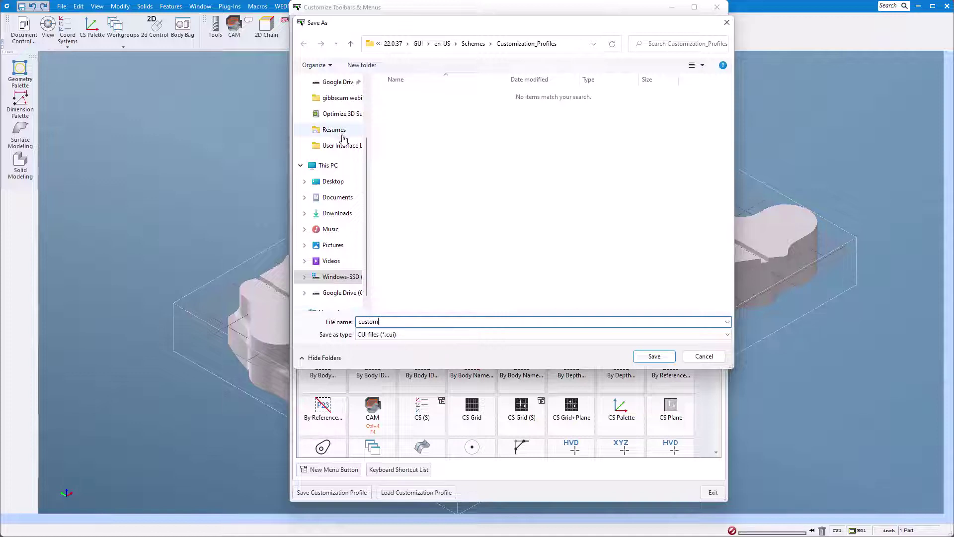
scroll(368, 174, up, 3)
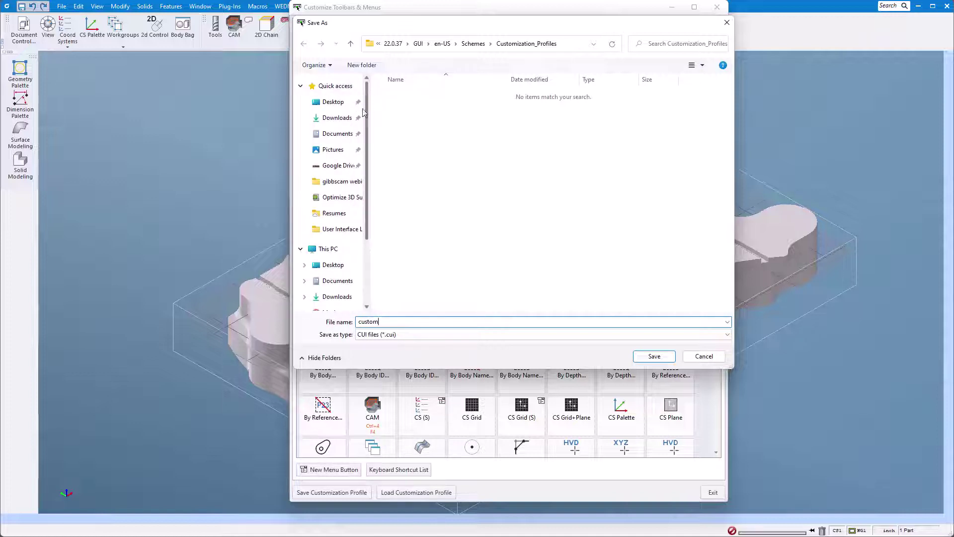
click(329, 102)
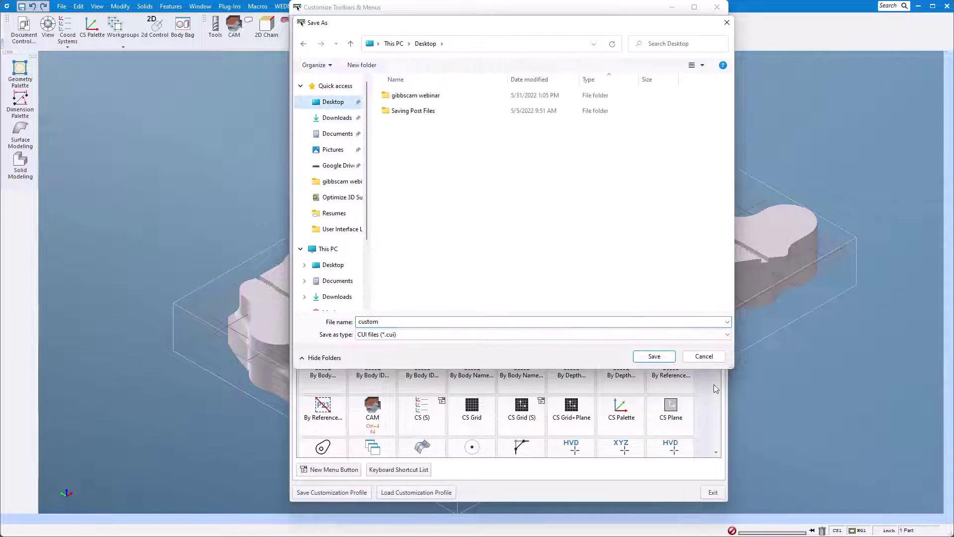
click(646, 355)
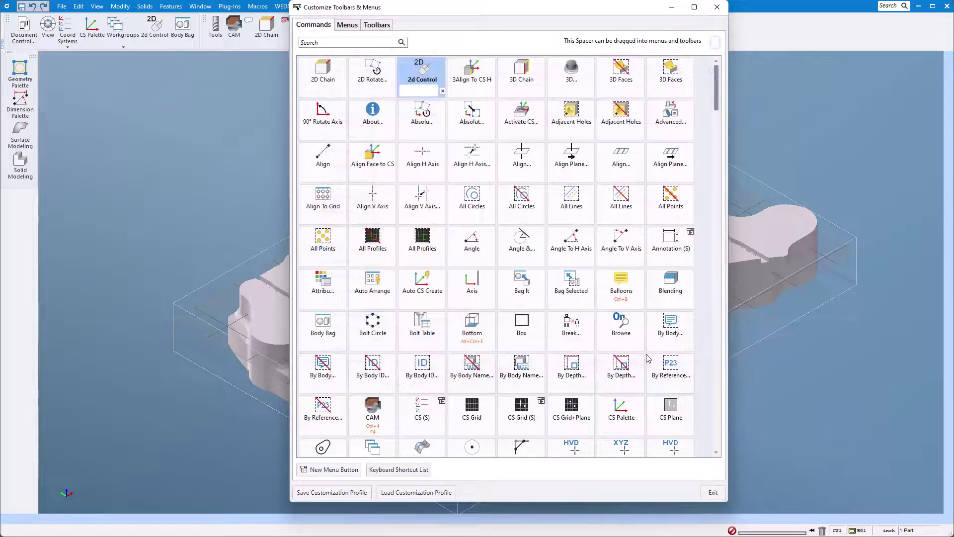
click(716, 8)
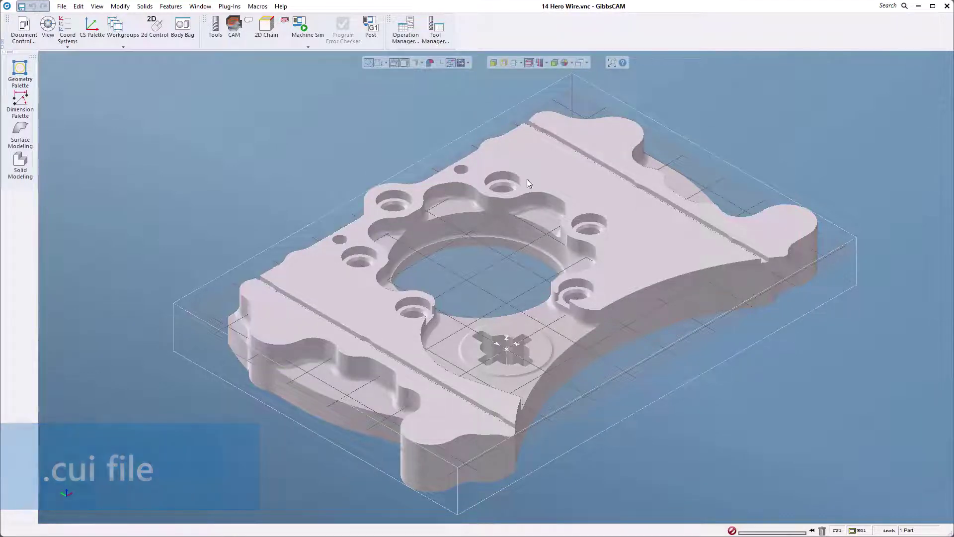
Step: Check for GibbsCAM updates and install version 22.0.39.0 through to the end of the install wizard
click(62, 6)
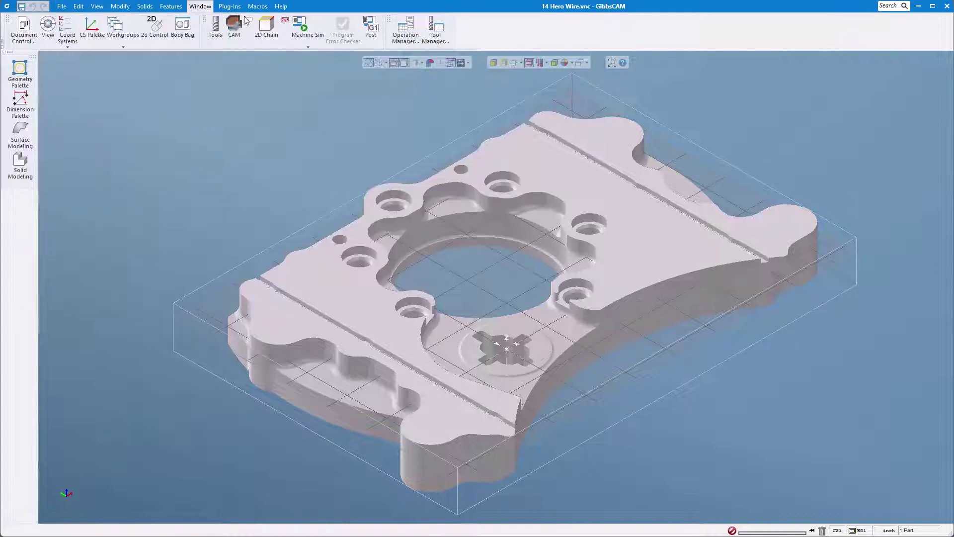
mouse_move(281, 7)
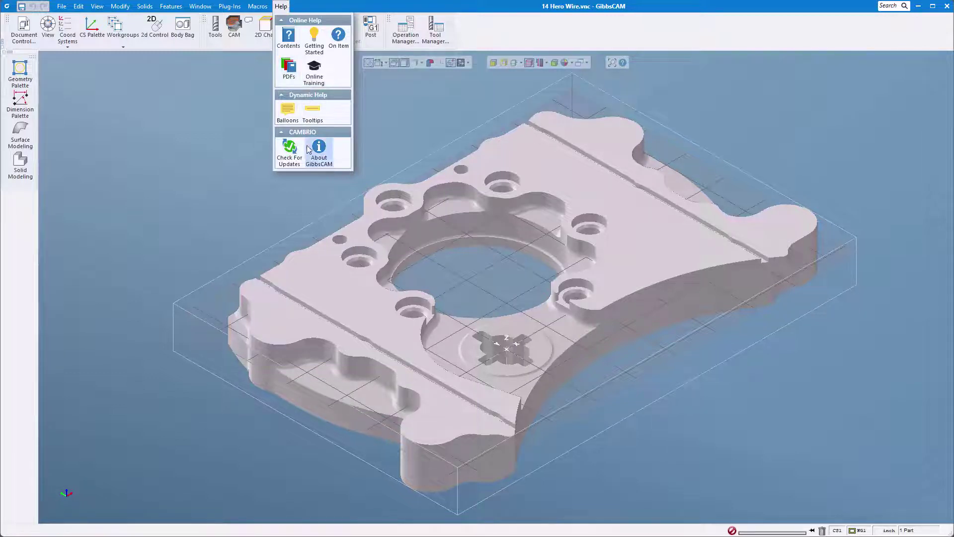
click(286, 161)
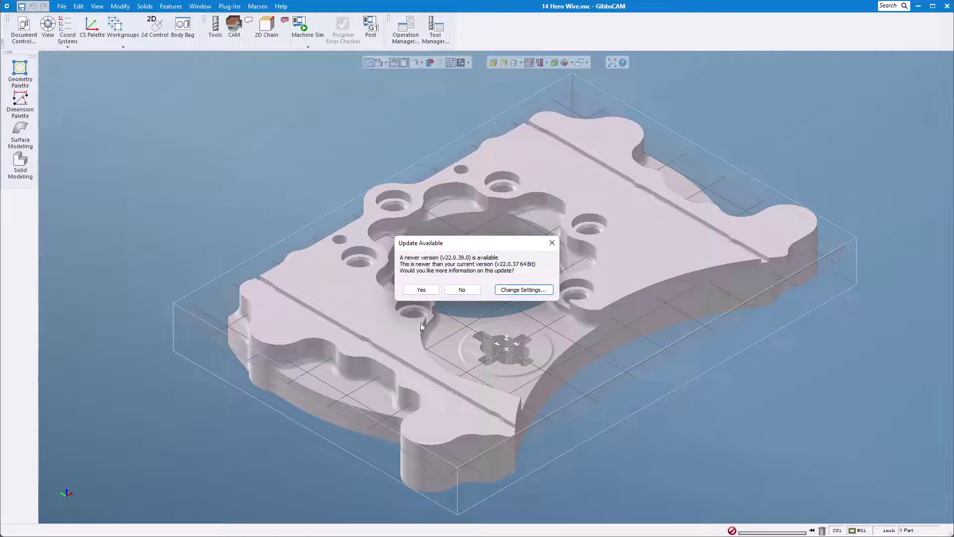
click(421, 290)
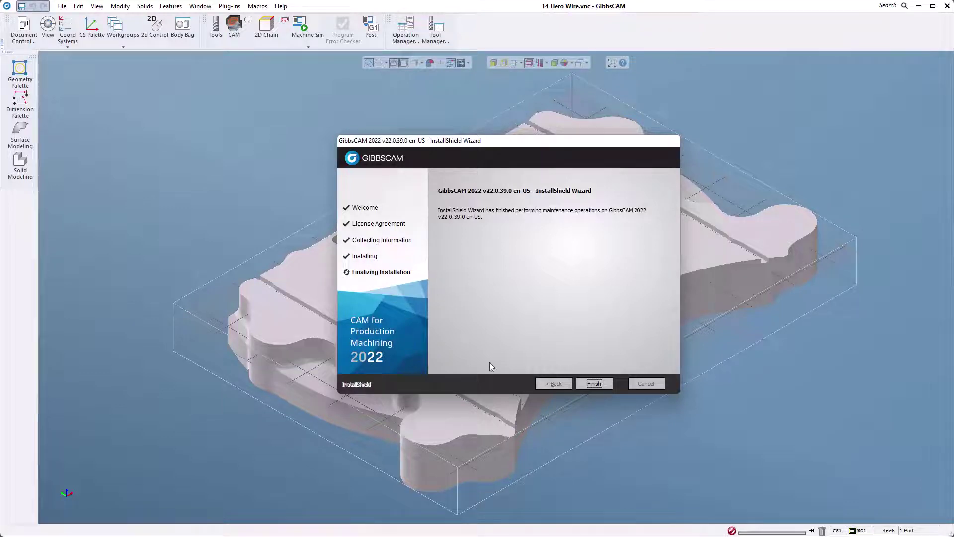
click(590, 386)
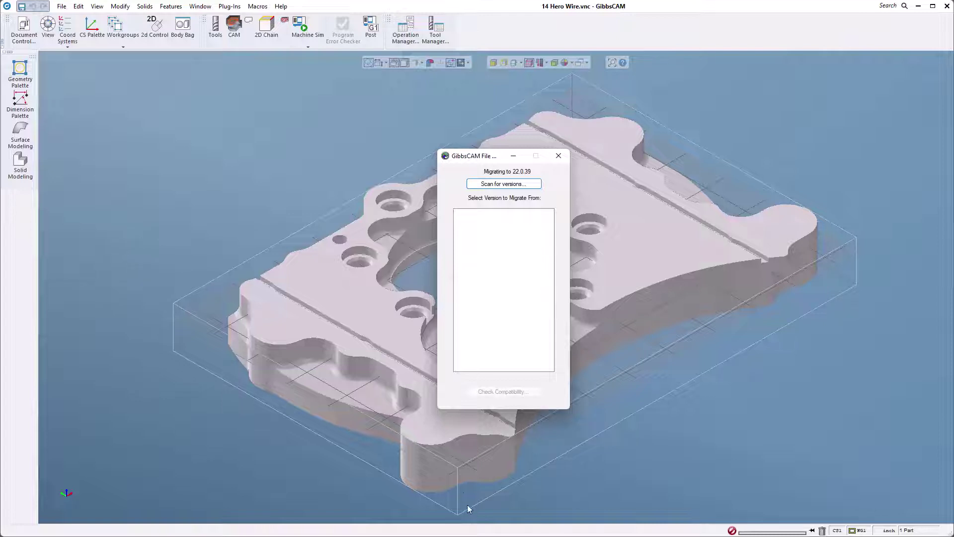
Step: Scan for installed versions, migrate all compatible files from GibbsCAM 22.0.37(64) to 22.0.39, and close the migration tool
click(504, 188)
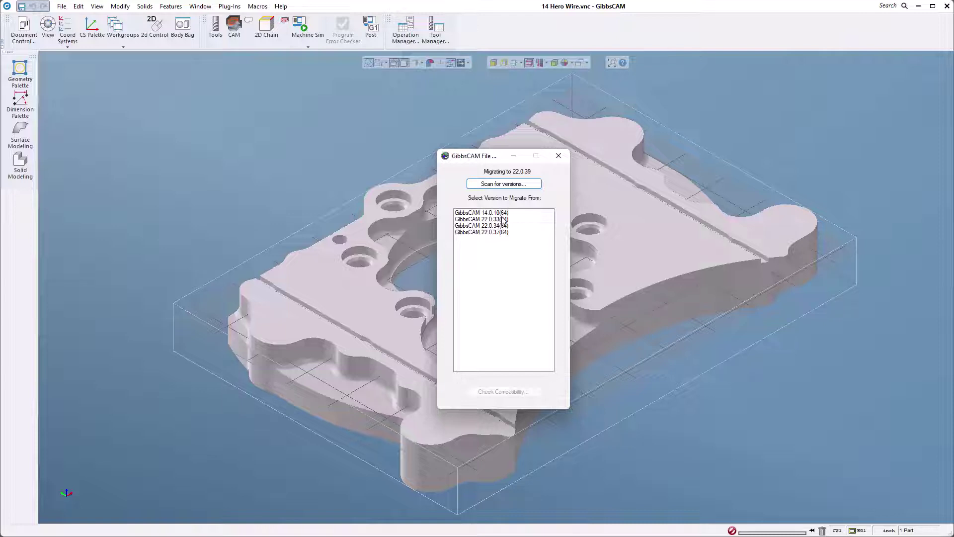
click(481, 235)
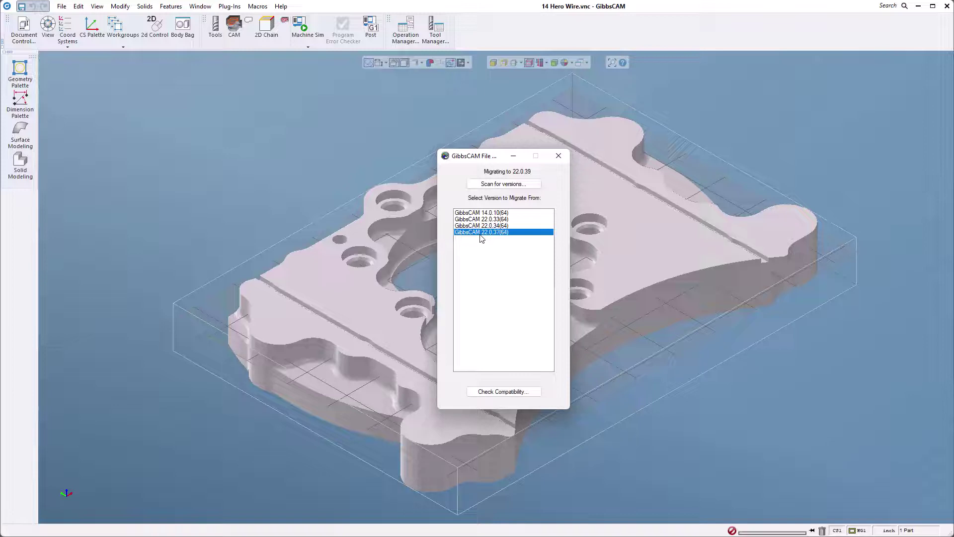
click(514, 393)
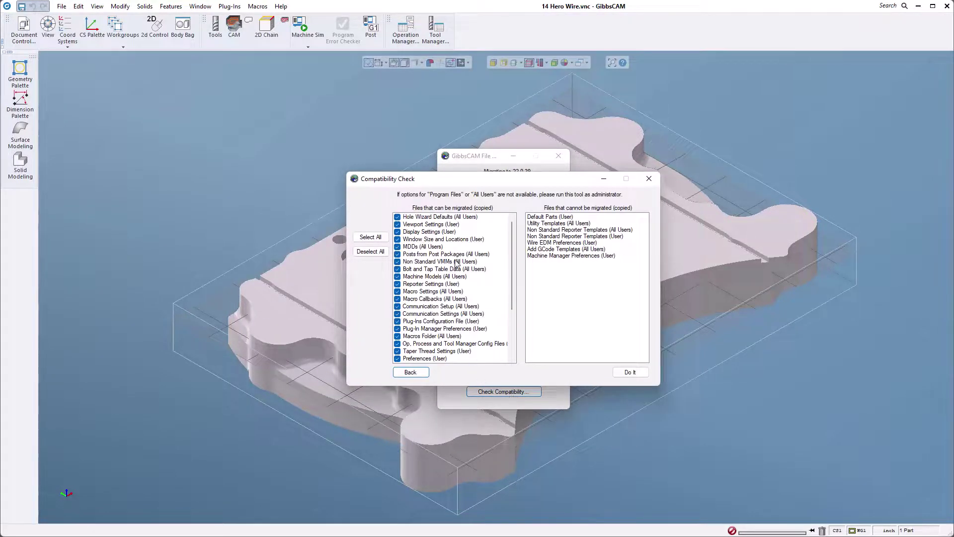
scroll(456, 264, down, 4)
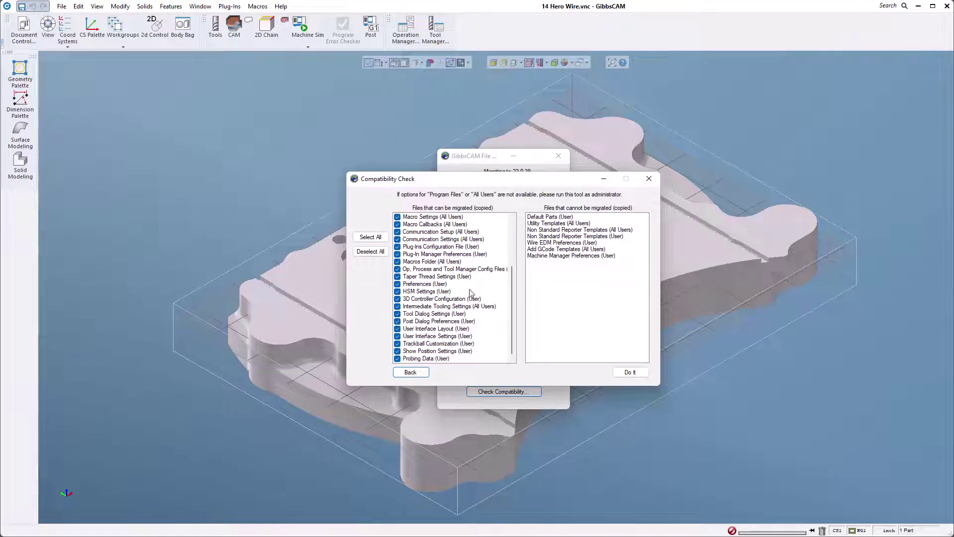
scroll(465, 286, up, 4)
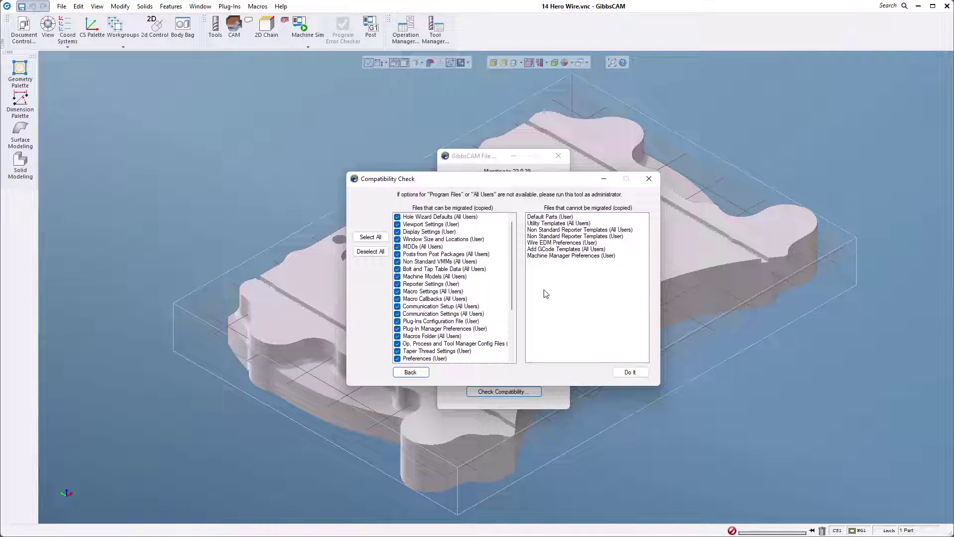
click(629, 372)
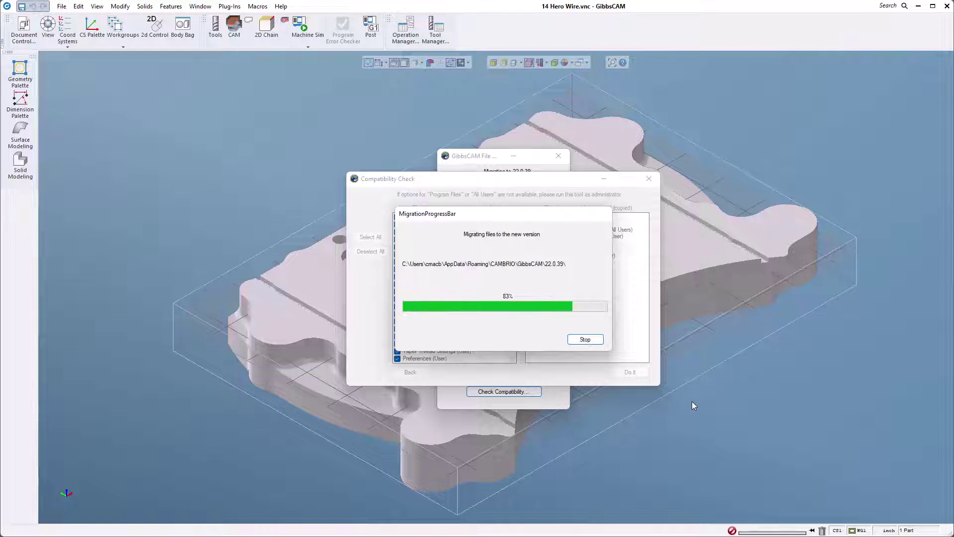
click(647, 180)
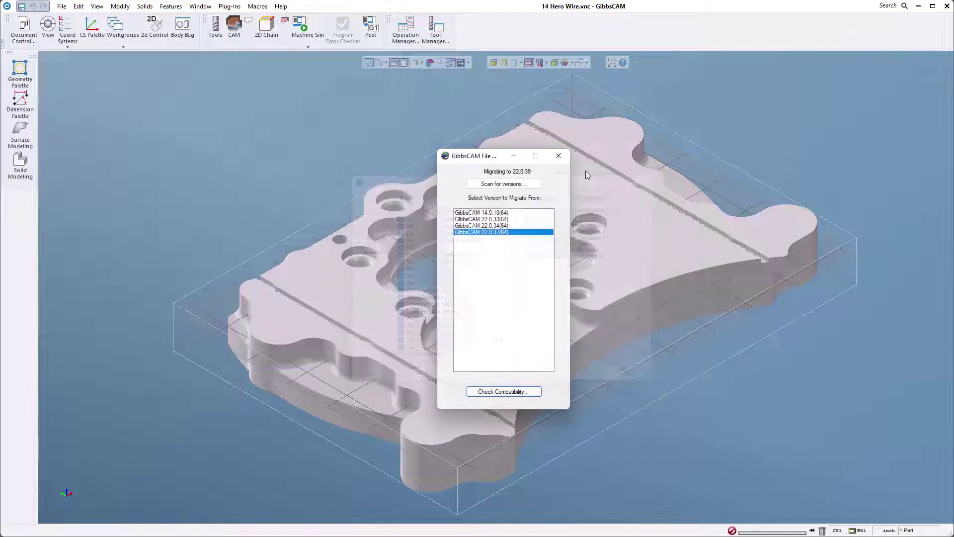
click(557, 158)
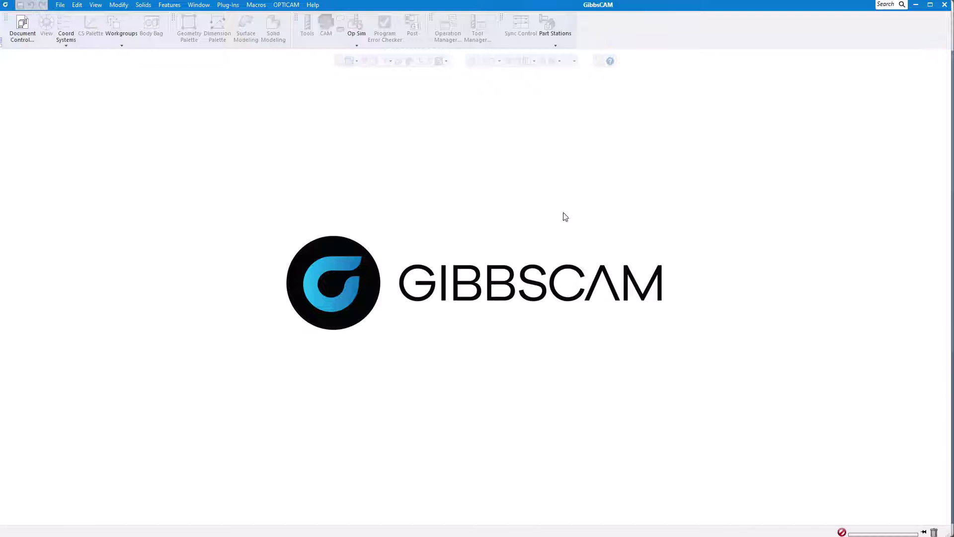
Step: Load the customization profile custom.cui from the Desktop into the new version
right_click(691, 28)
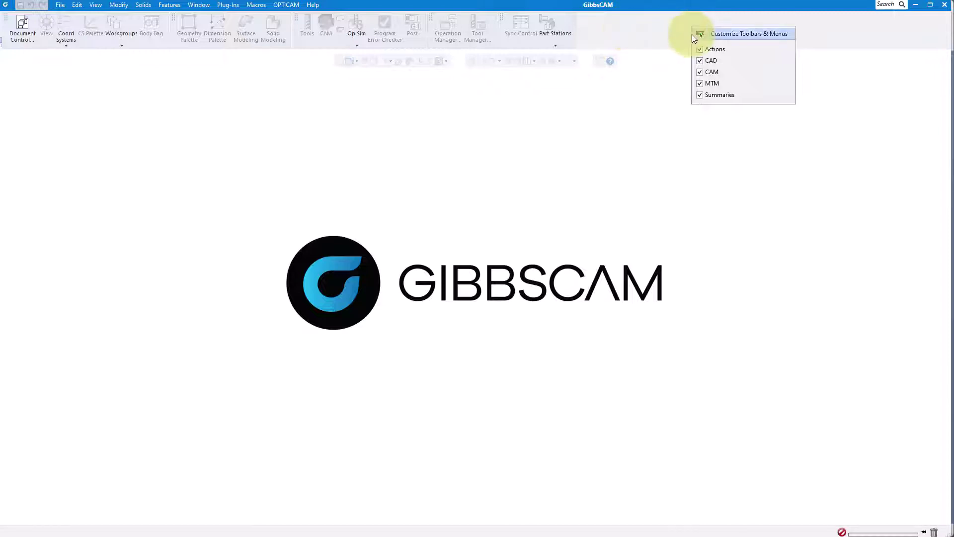
click(745, 35)
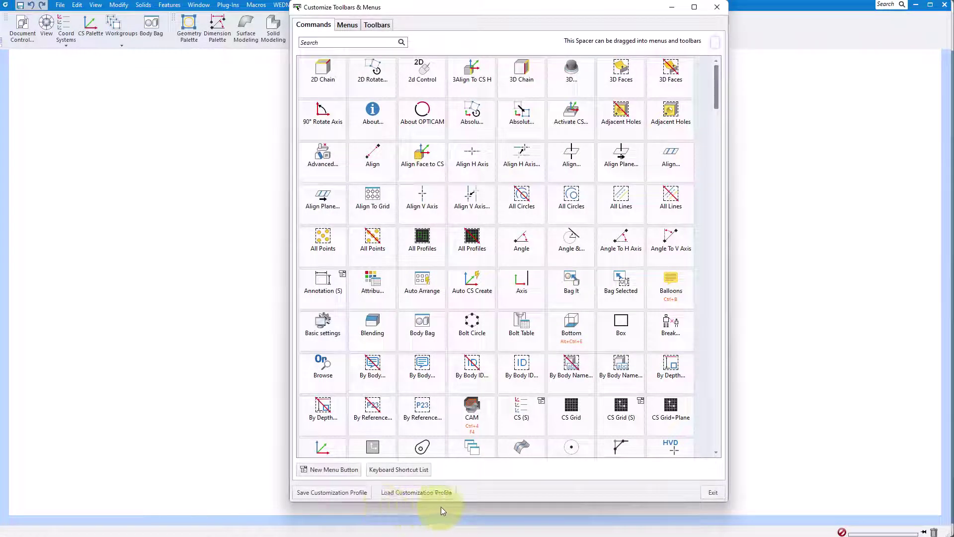
click(410, 493)
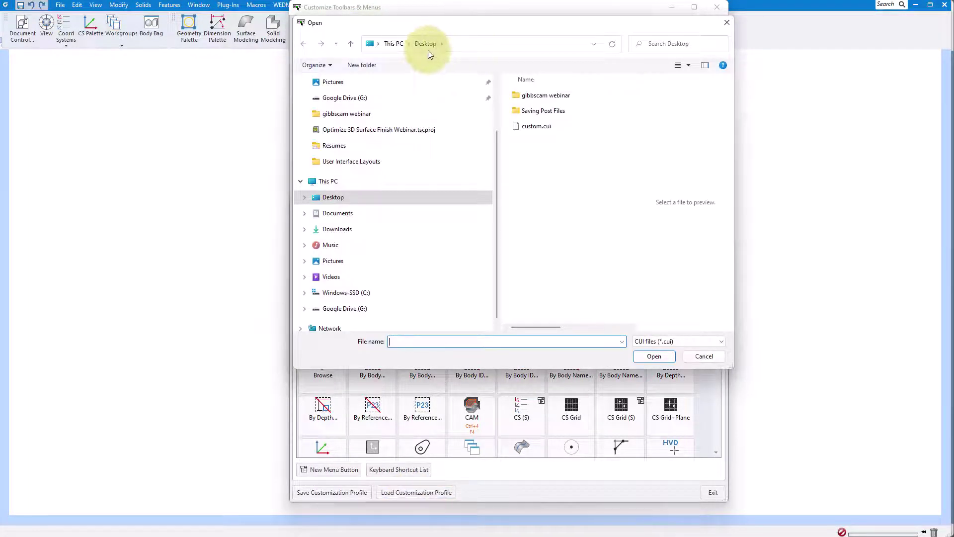
click(542, 128)
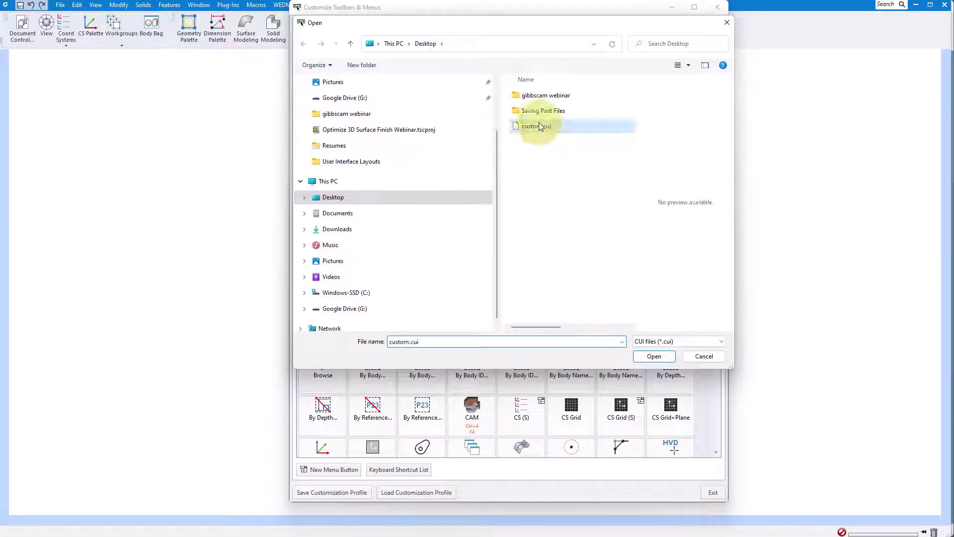
click(652, 354)
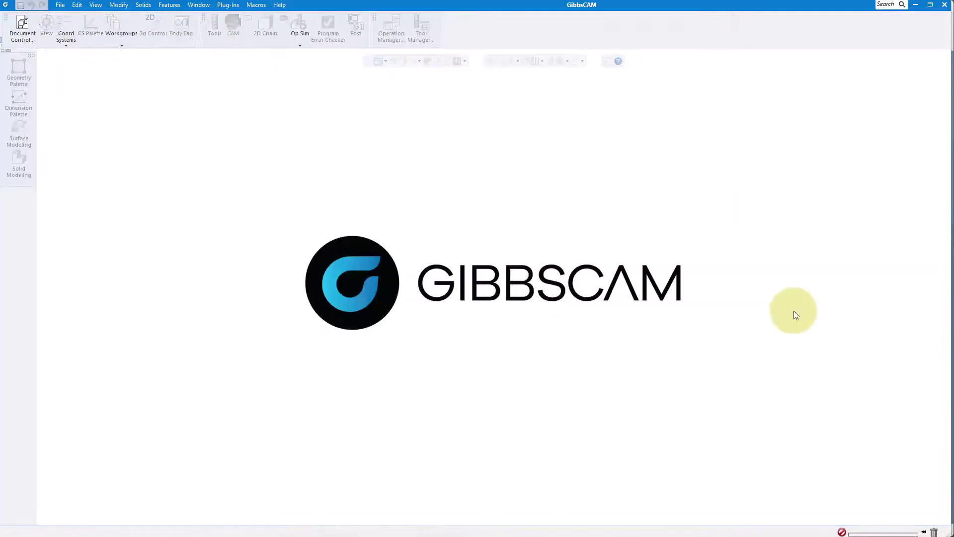
Step: Open the part file Pocket example.vnc
click(60, 6)
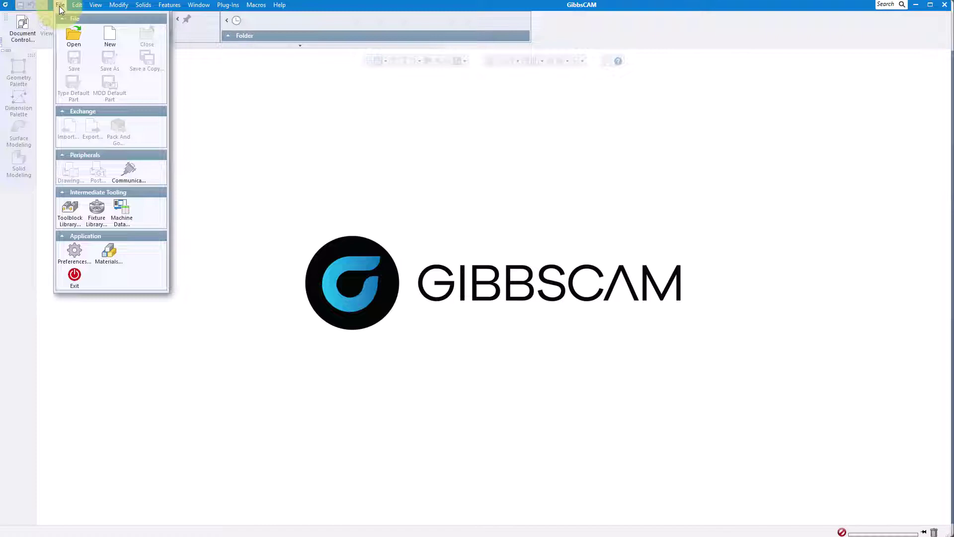
click(82, 42)
click(507, 380)
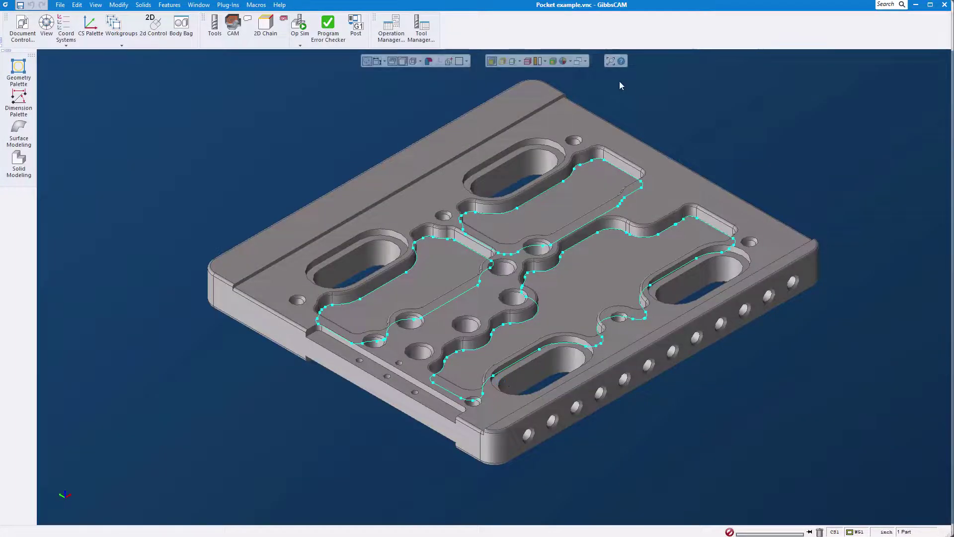
click(611, 132)
click(661, 120)
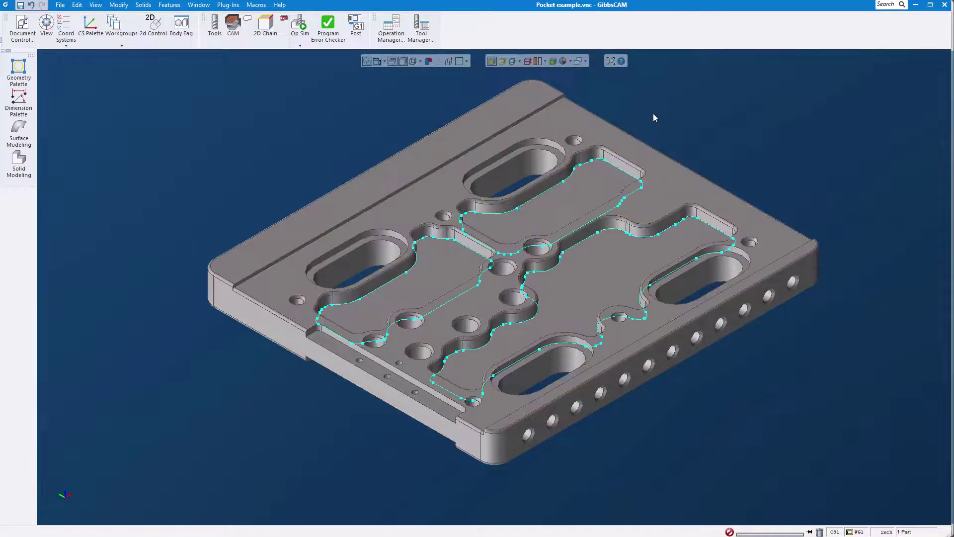
Step: Open the toolbar and menu customization and start loading a customization profile
right_click(615, 38)
click(643, 42)
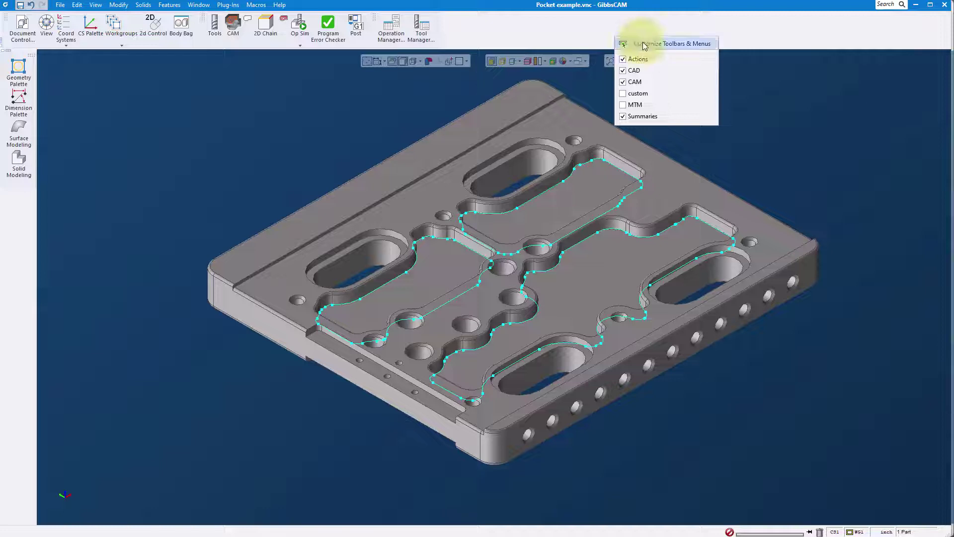
click(551, 331)
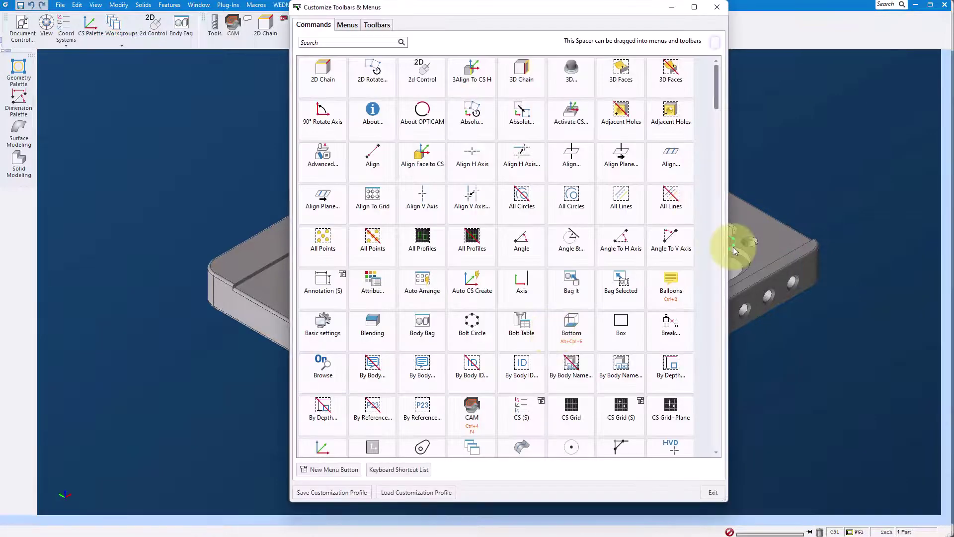
click(402, 494)
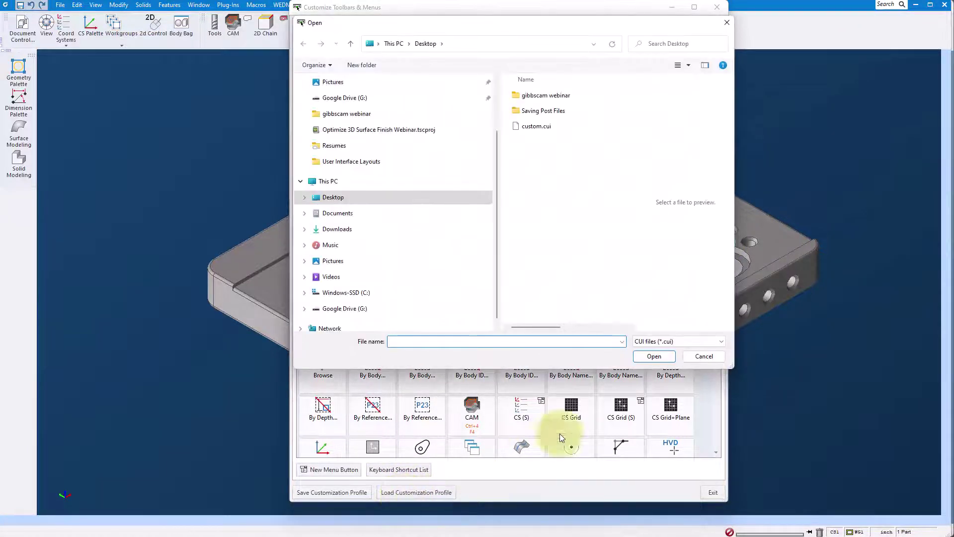
Step: Browse to the folder C:\Program Files\CAMBRIO\GibbsCAM\22.0.39.0-en-US\User Interface Layouts for the profile to load
click(488, 45)
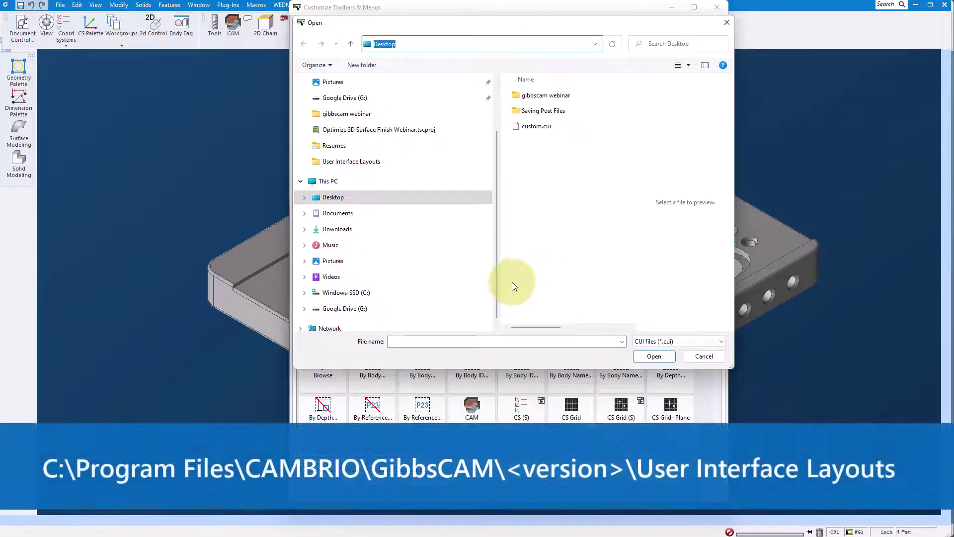
click(346, 296)
click(535, 174)
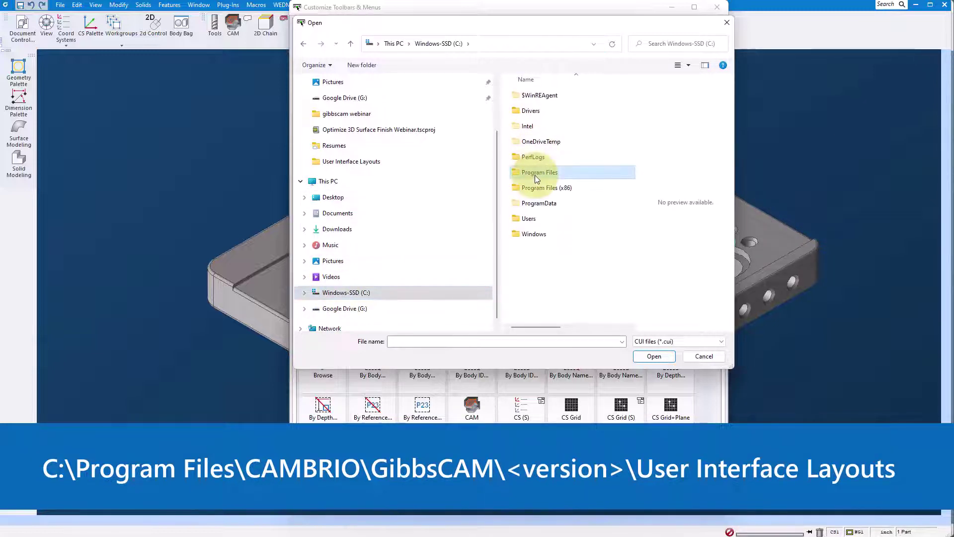
double_click(535, 175)
double_click(524, 141)
click(531, 98)
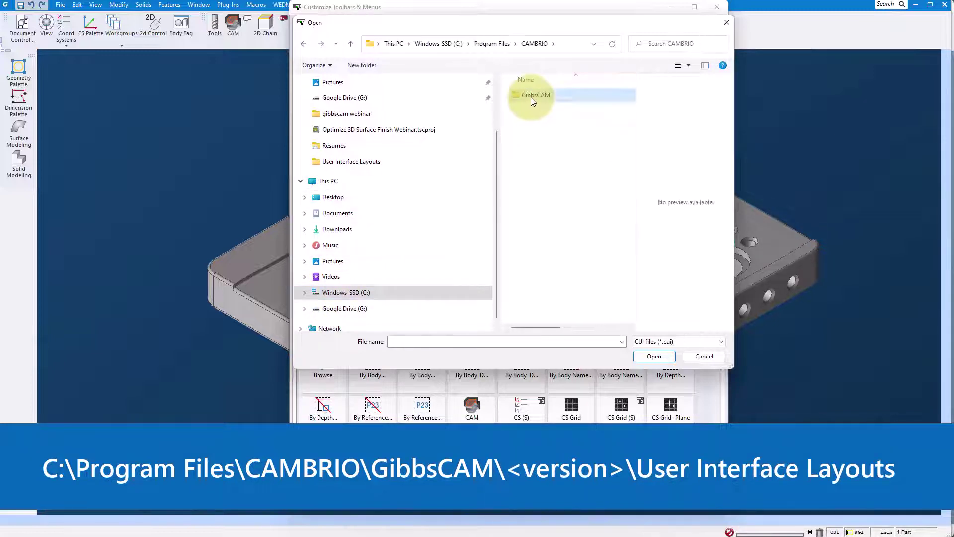
double_click(530, 97)
double_click(535, 140)
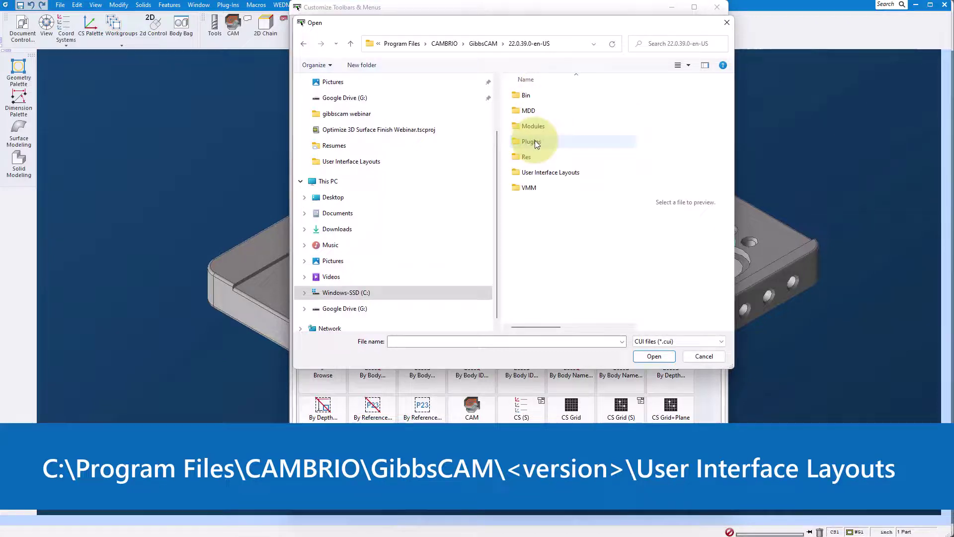
double_click(539, 172)
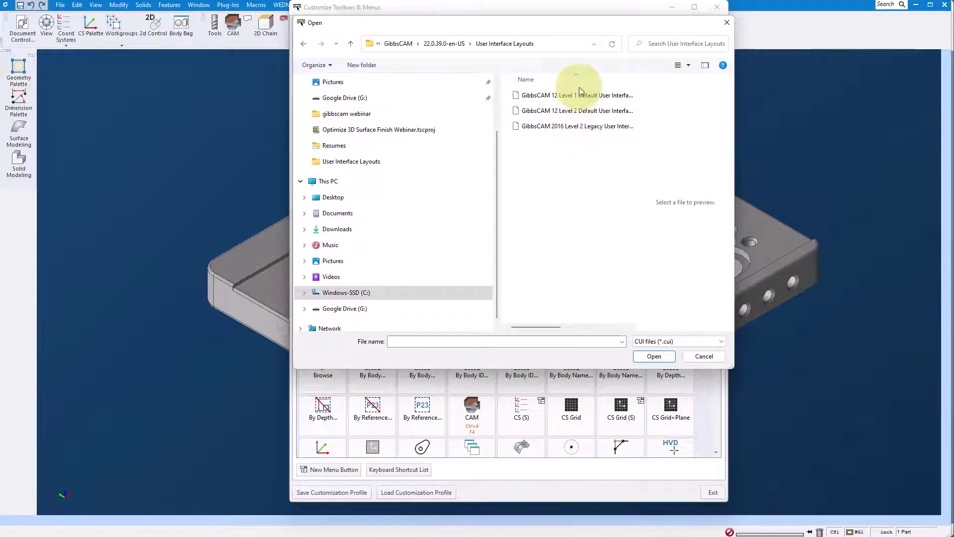
Step: Load the profile GibbsCAM 12 Level 2 Default User Interface.cui and close the customization window
click(581, 110)
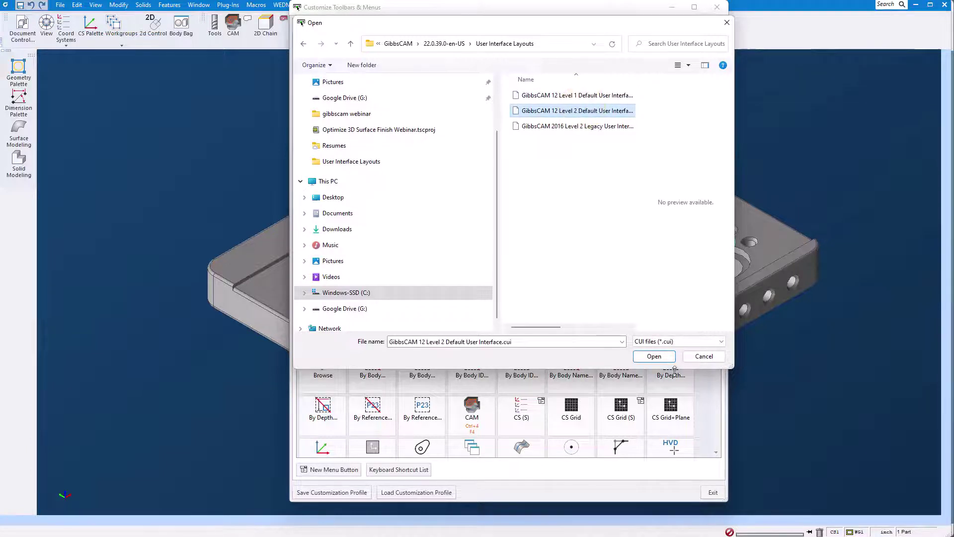
click(665, 358)
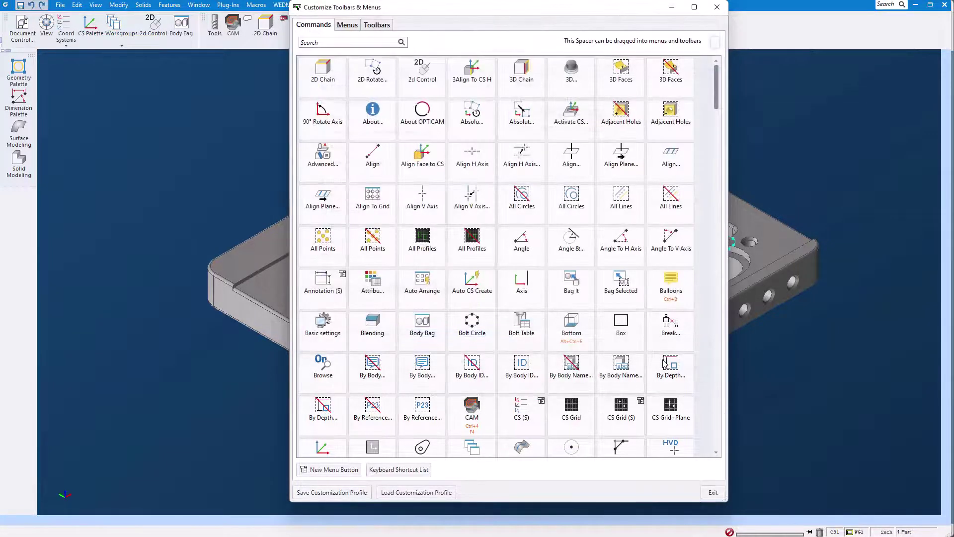
click(718, 7)
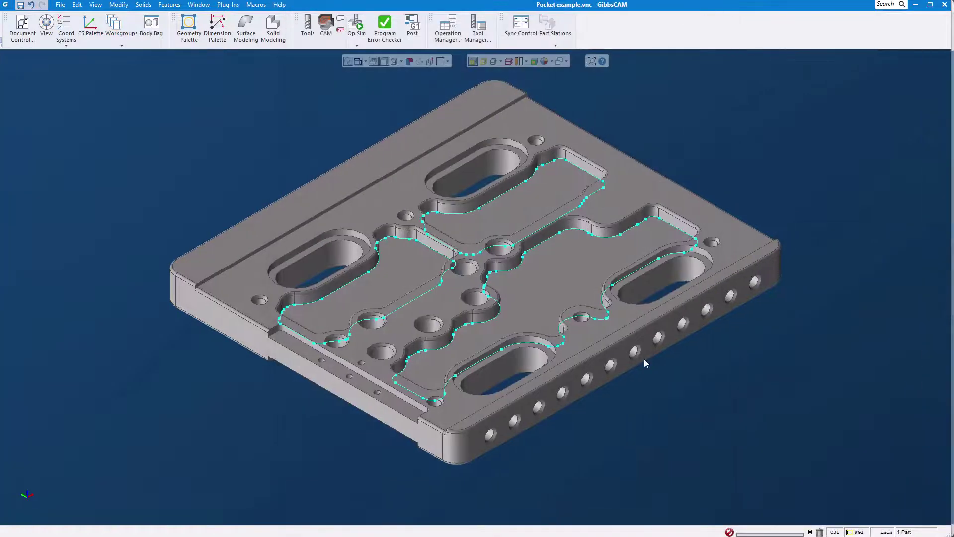